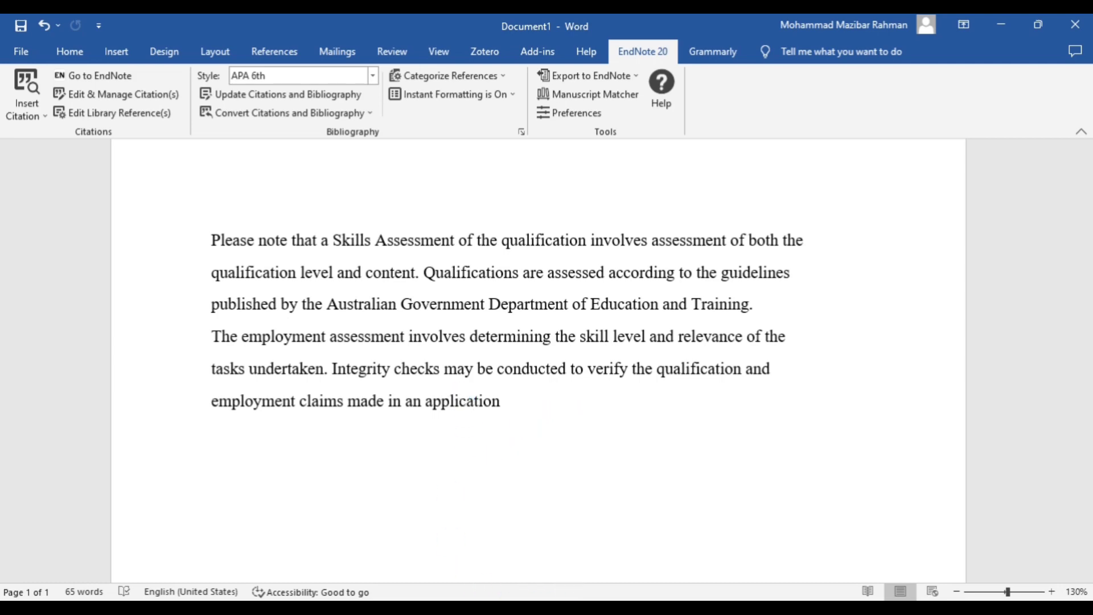
Insert a citation to the Klymenko 2019 off-balance accounting reference from EndNote into Word.
{"action": "key", "text": "alt+Tab"}
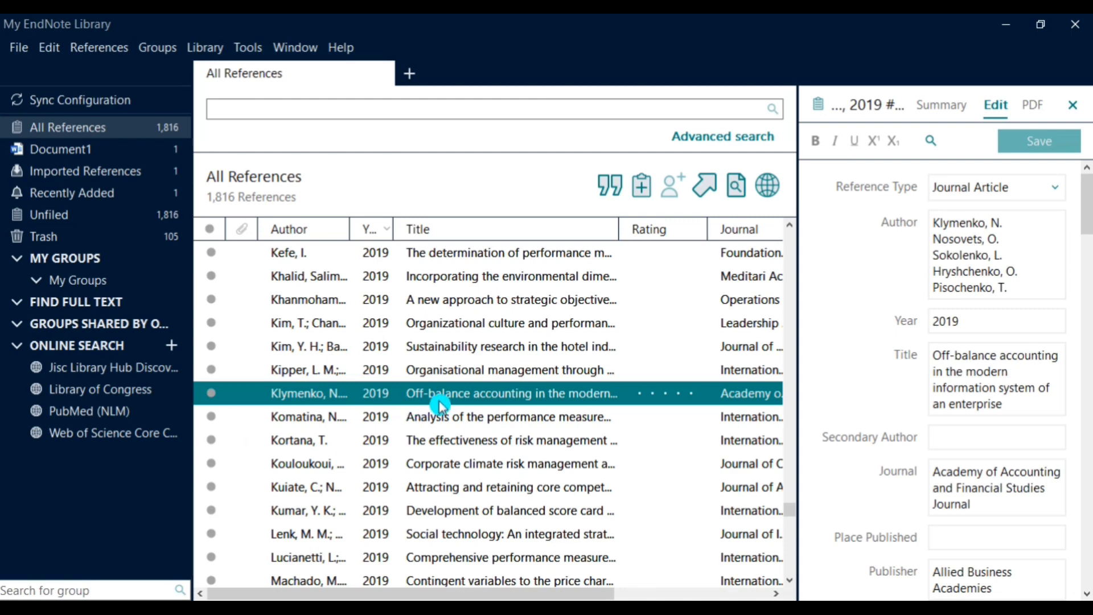
{"action": "left_click", "coordinate": [618, 191]}
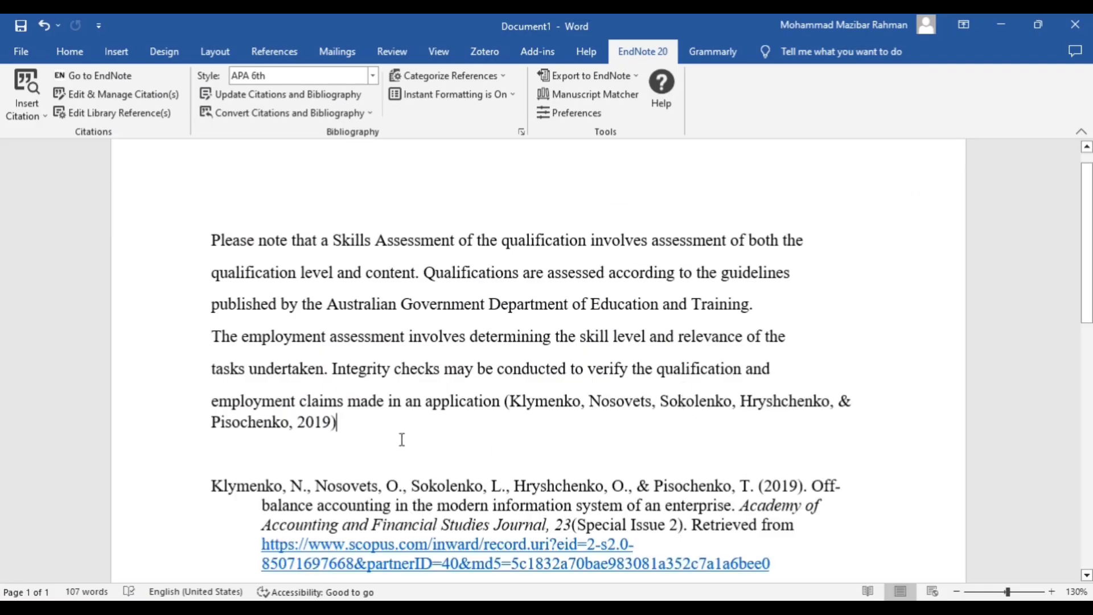
Add blank lines above the reference list entry.
{"action": "scroll", "coordinate": [223, 380], "scroll_direction": "down", "scroll_amount": 3}
{"action": "left_click", "coordinate": [232, 364]}
{"action": "key", "text": "Return"}
{"action": "key", "text": "Return"}
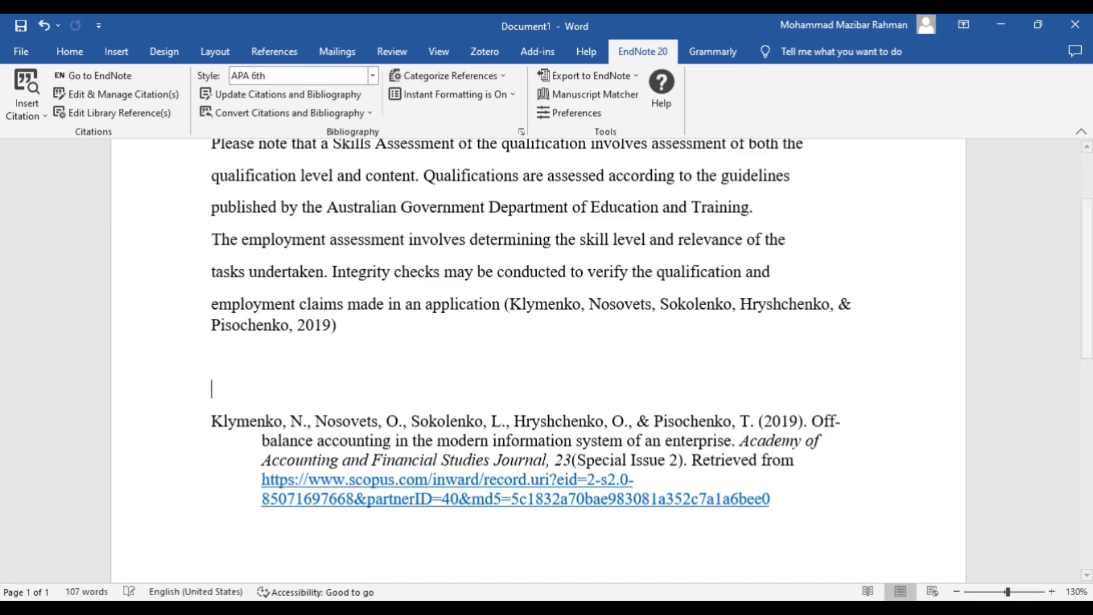
{"action": "key", "text": "Up"}
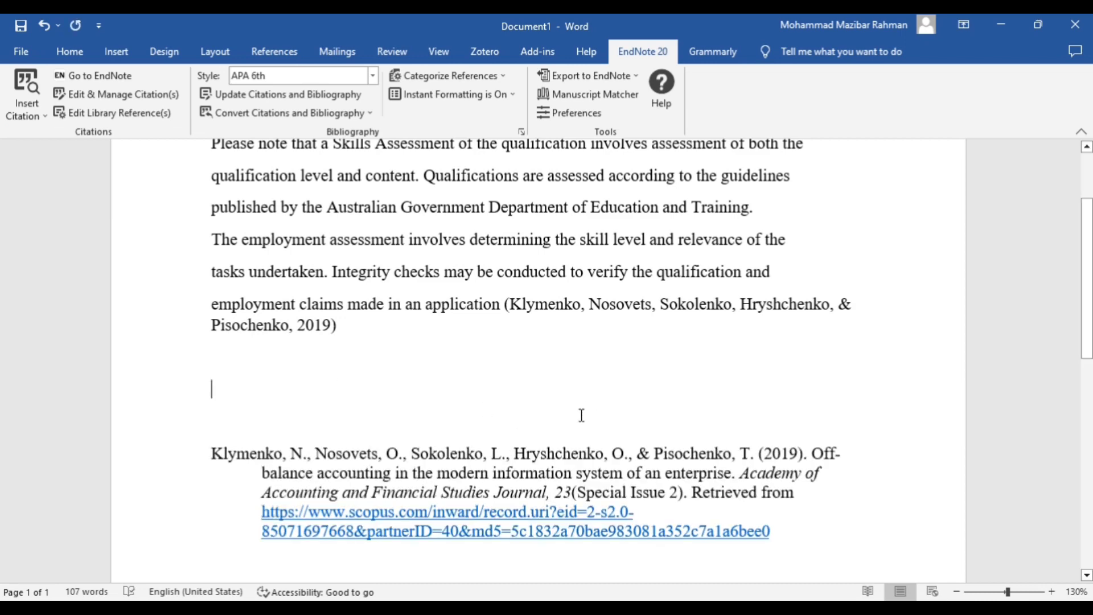
Select the Klymenko in-text citation to inspect it, then deselect it.
{"action": "scroll", "coordinate": [635, 386], "scroll_direction": "up", "scroll_amount": 2}
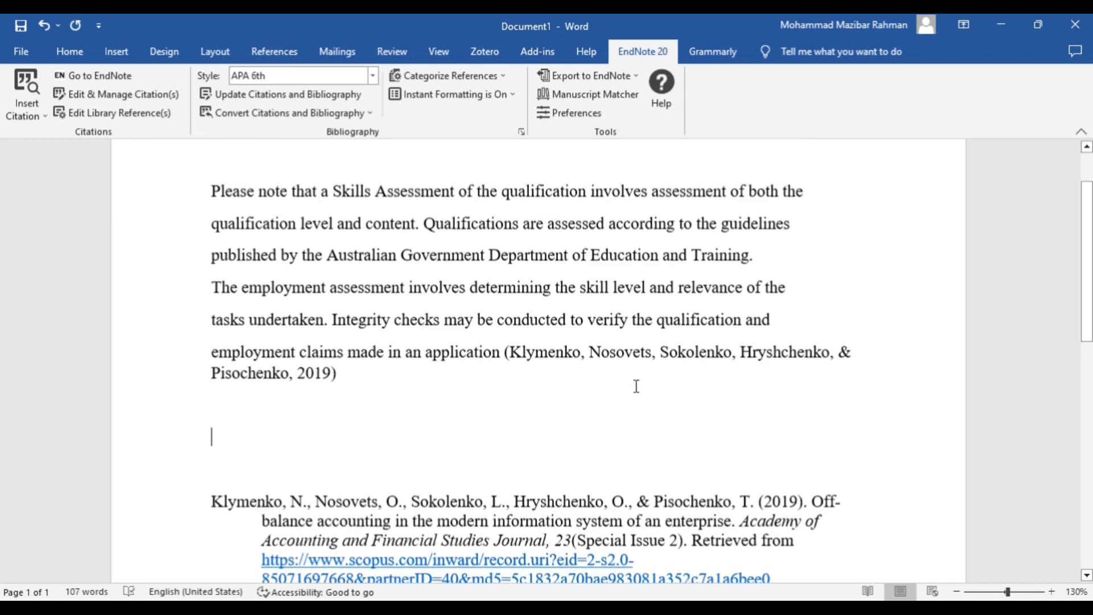
{"action": "scroll", "coordinate": [636, 386], "scroll_direction": "up", "scroll_amount": 2}
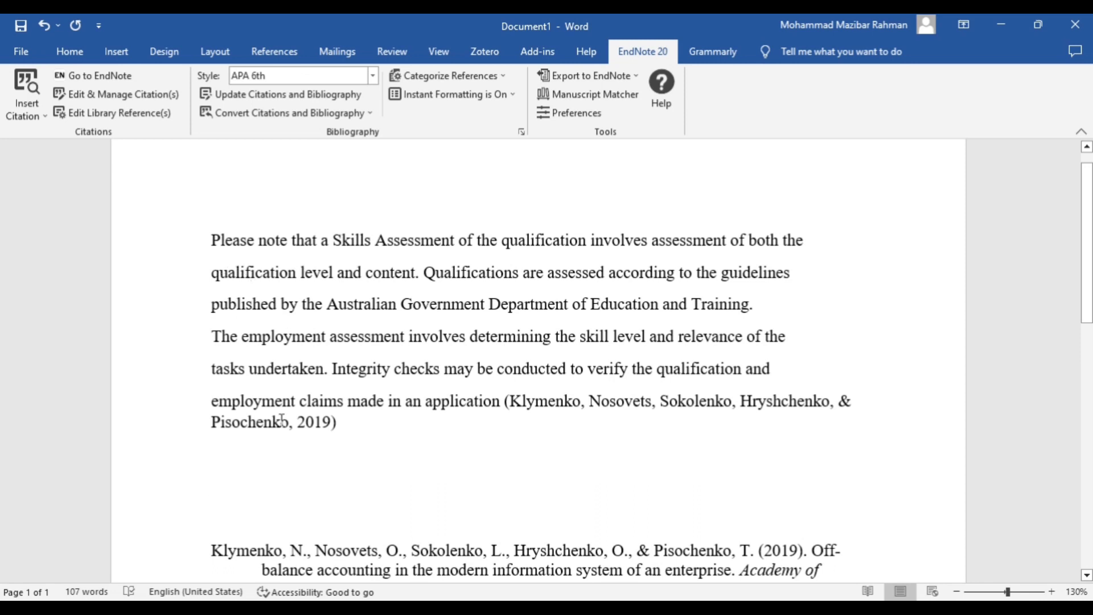
{"action": "left_click_drag", "start_coordinate": [503, 401], "coordinate": [340, 426]}
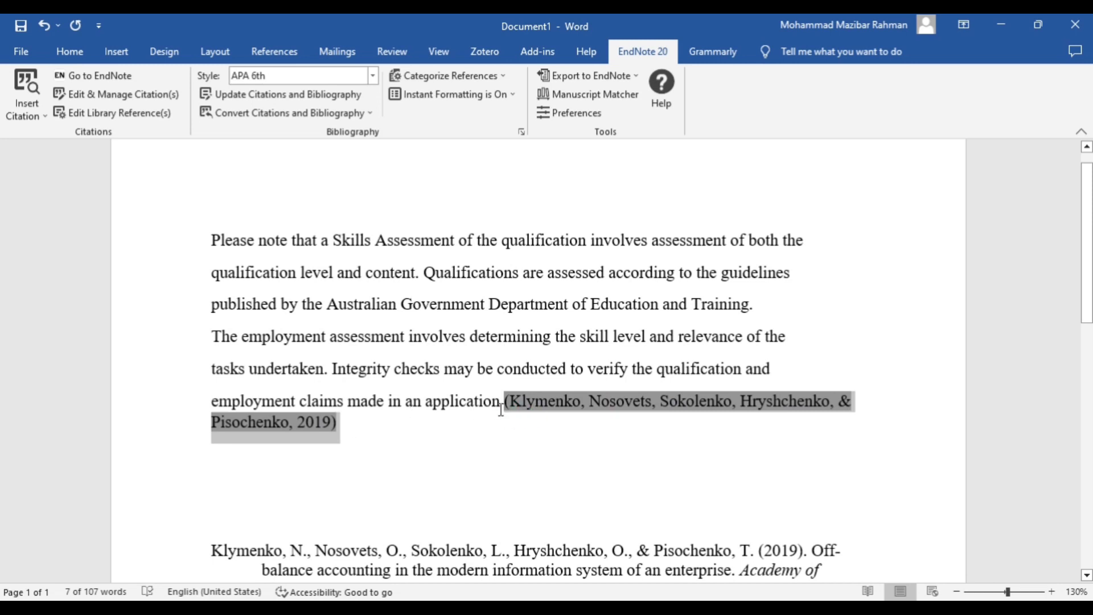
{"action": "left_click", "coordinate": [480, 406]}
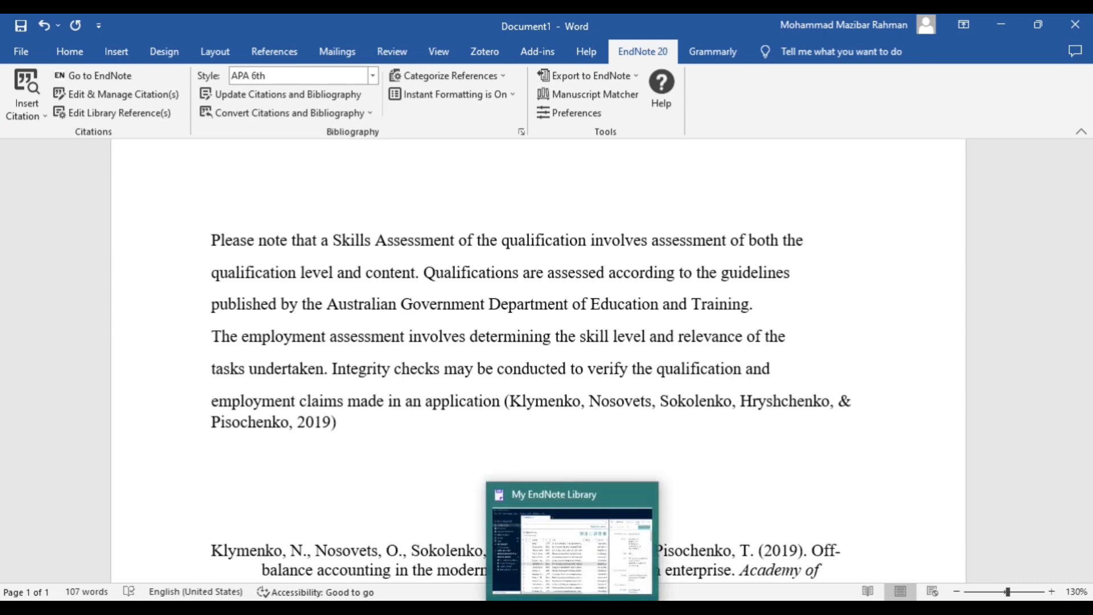
In EndNote, open the APA 6th style for editing via Tools > Output Styles.
{"action": "left_click", "coordinate": [572, 606]}
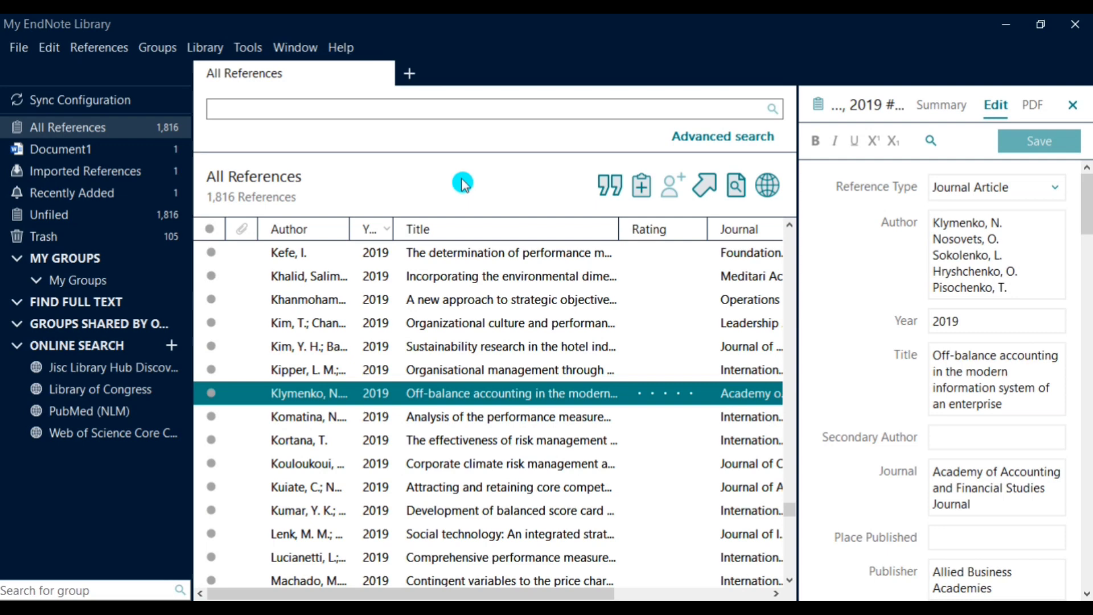
{"action": "left_click", "coordinate": [245, 51]}
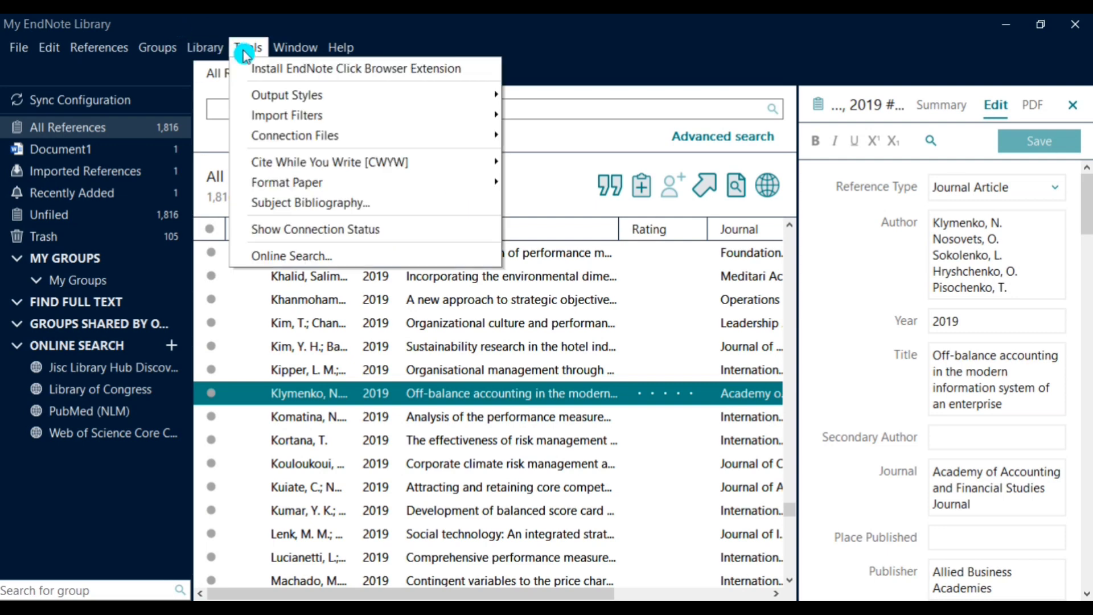
{"action": "mouse_move", "coordinate": [335, 102]}
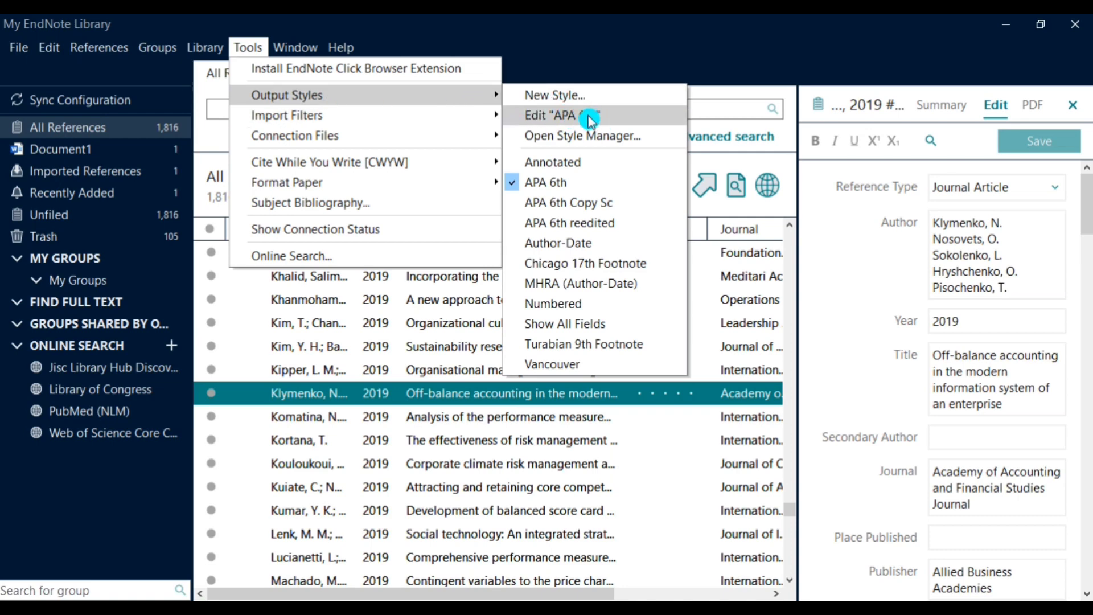
{"action": "left_click", "coordinate": [554, 117]}
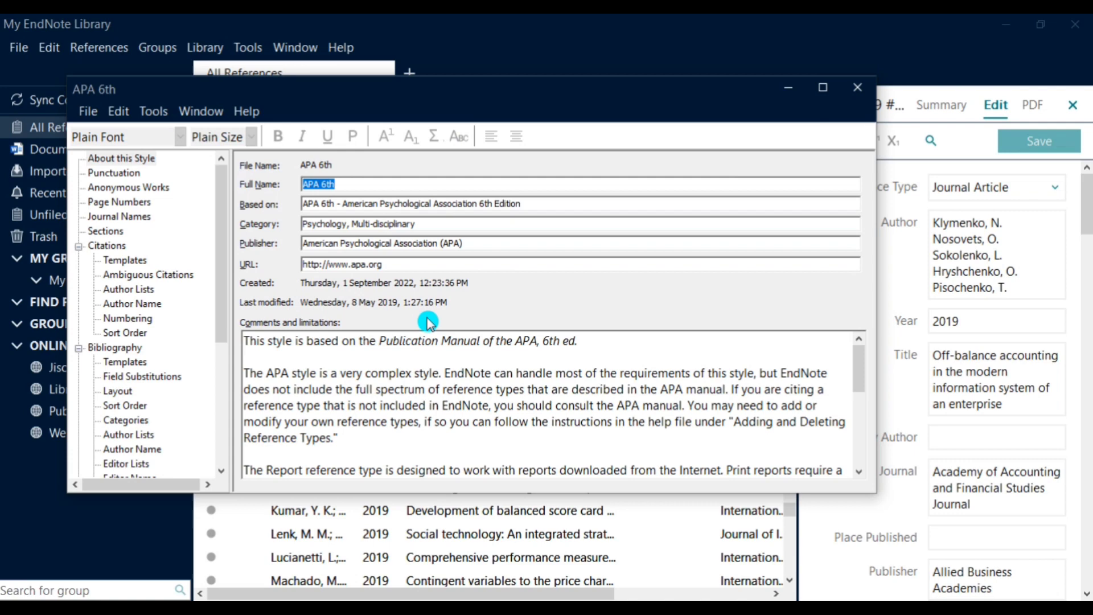
Under Citations > Author Lists, change the first-appearance 'If 6 or more authors' threshold to 3.
{"action": "left_click", "coordinate": [120, 290]}
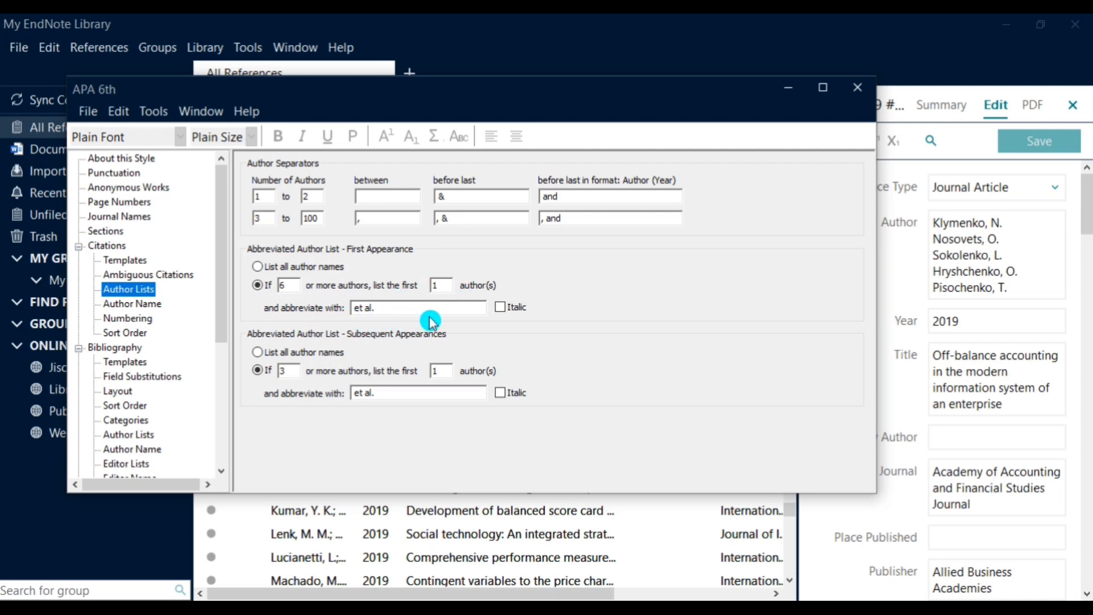
{"action": "left_click", "coordinate": [282, 285]}
{"action": "double_click", "coordinate": [285, 285]}
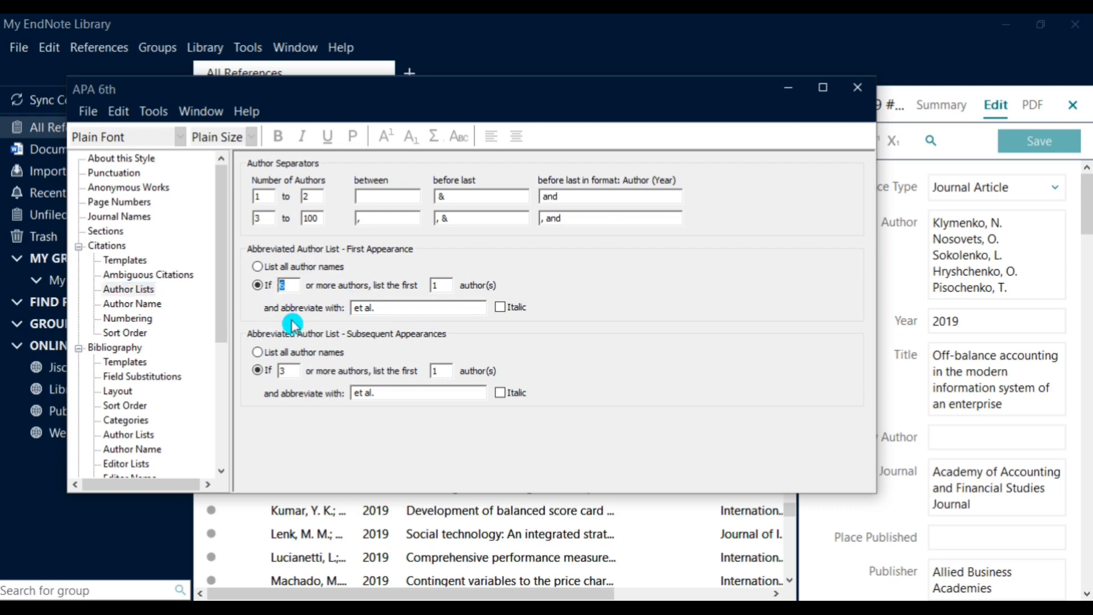
{"action": "type", "text": "3"}
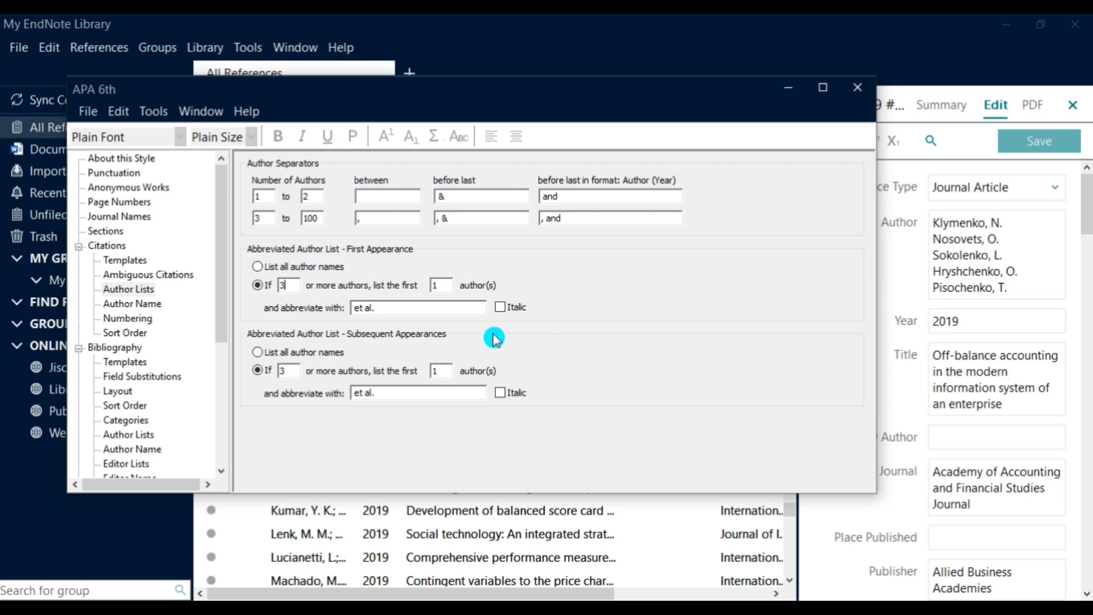
Save the changed style under the name 'APA 6th my edit' and close its window.
{"action": "left_click", "coordinate": [858, 87]}
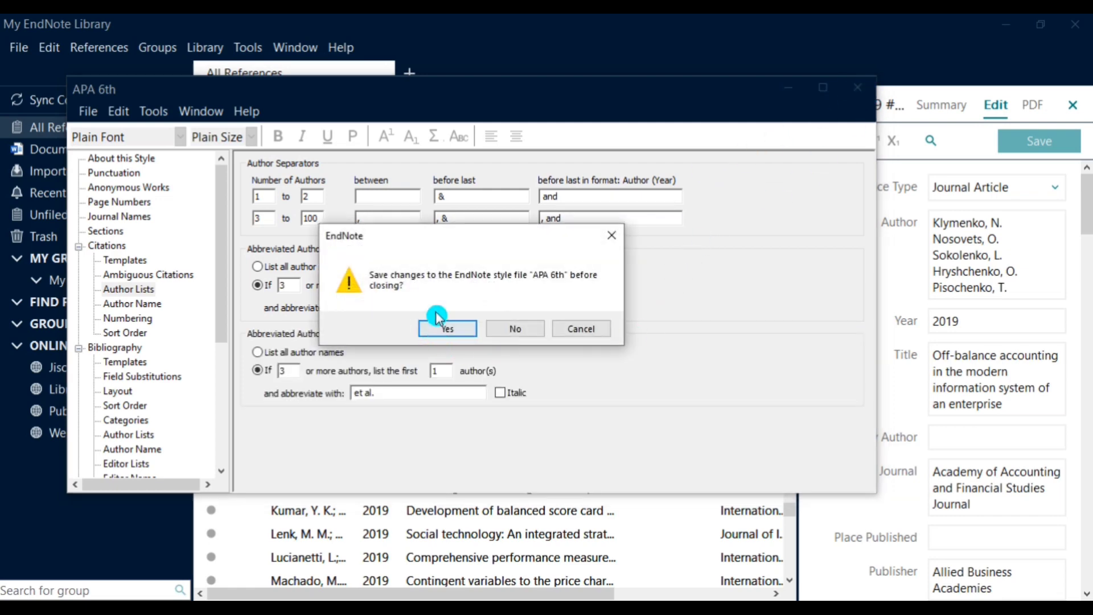
{"action": "left_click", "coordinate": [441, 329]}
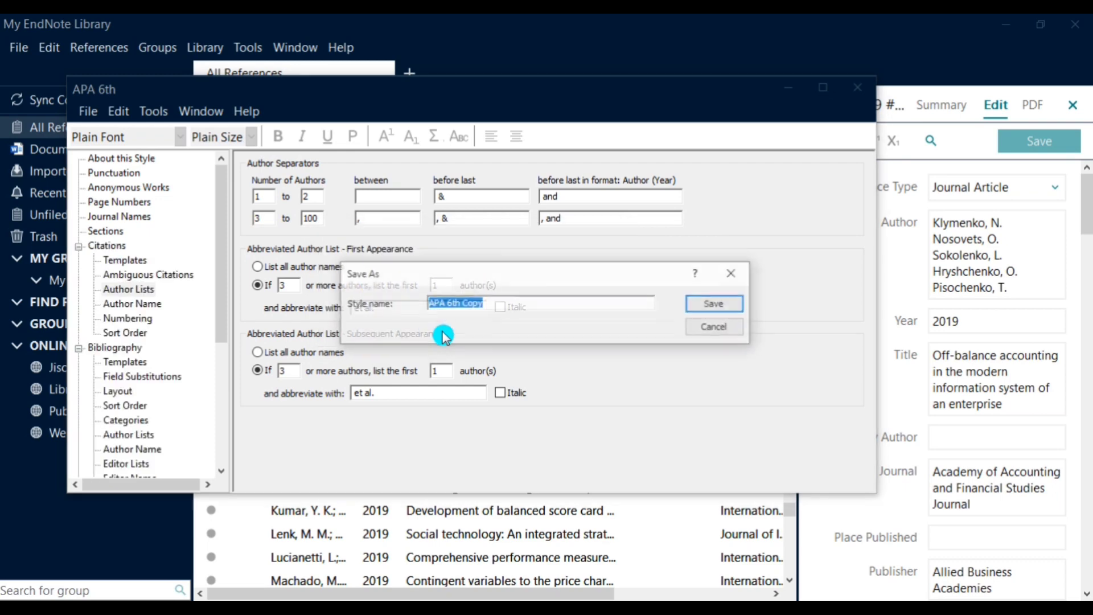
{"action": "left_click", "coordinate": [487, 304]}
{"action": "left_click_drag", "start_coordinate": [487, 303], "coordinate": [421, 305]}
{"action": "left_click", "coordinate": [499, 304]}
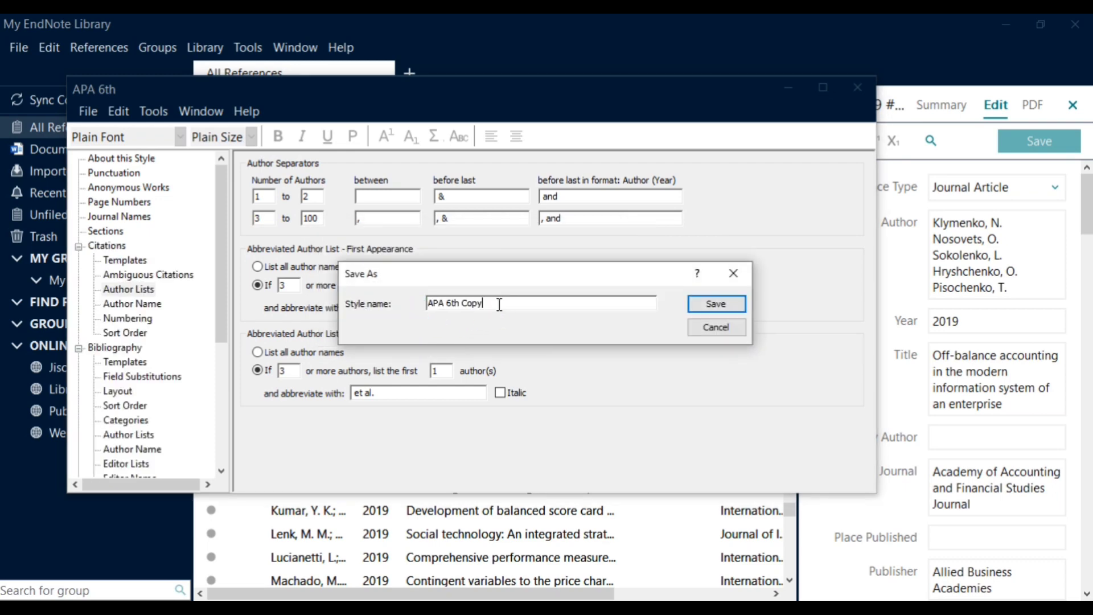
{"action": "left_click_drag", "start_coordinate": [499, 305], "coordinate": [464, 307]}
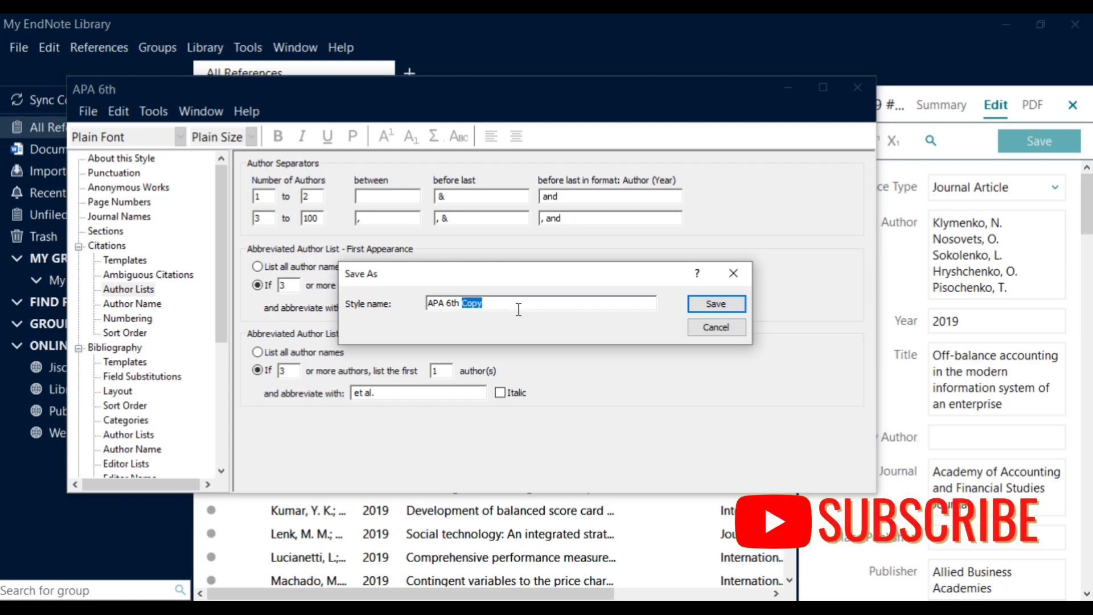
{"action": "type", "text": "my edit"}
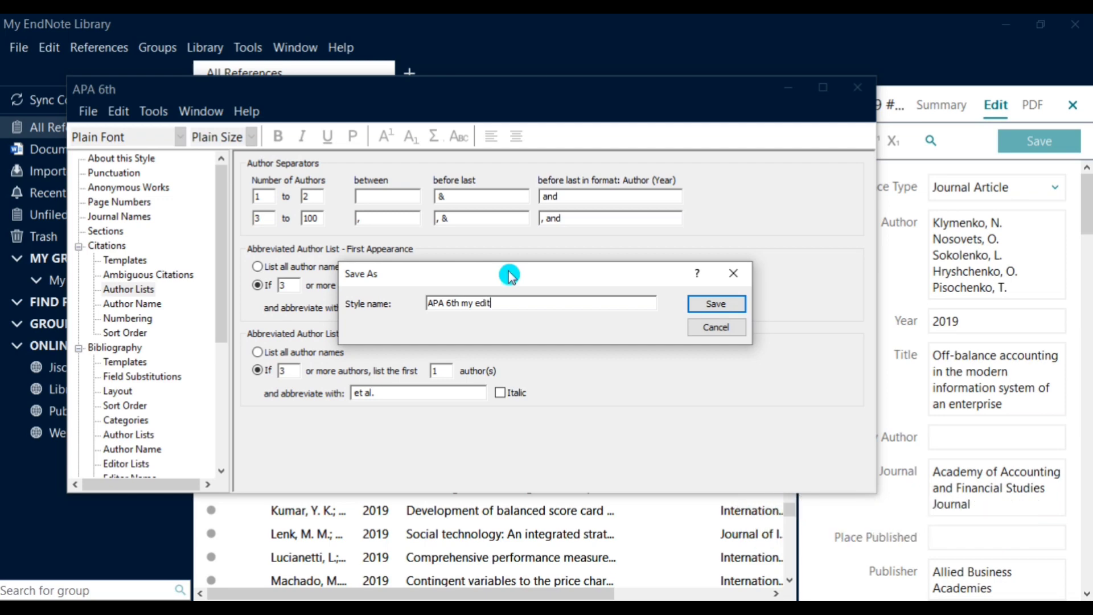
{"action": "left_click", "coordinate": [715, 307]}
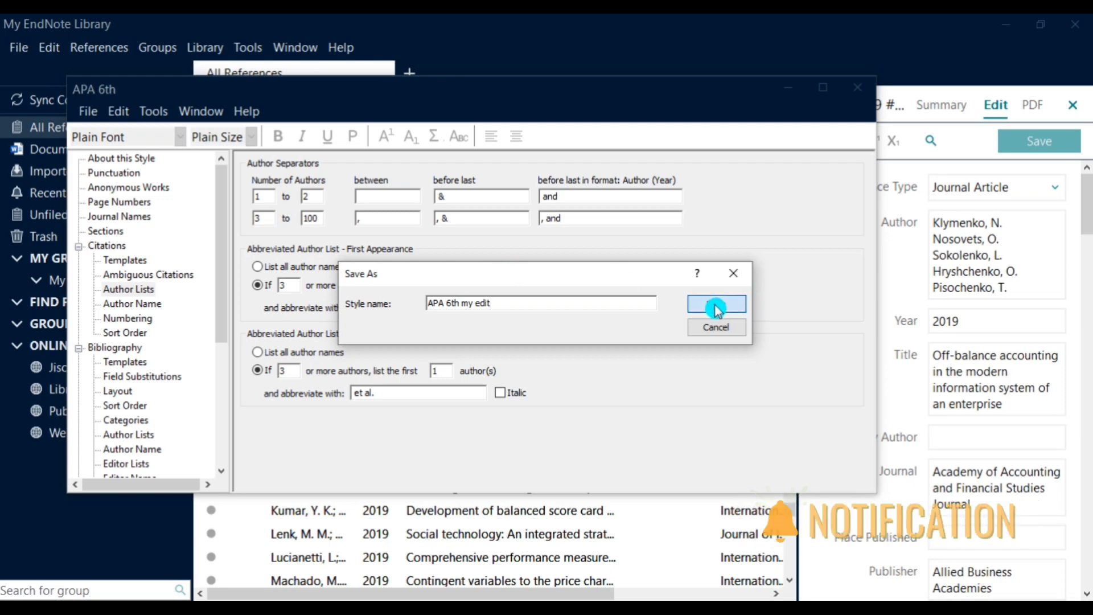
{"action": "key", "text": "ctrl+w"}
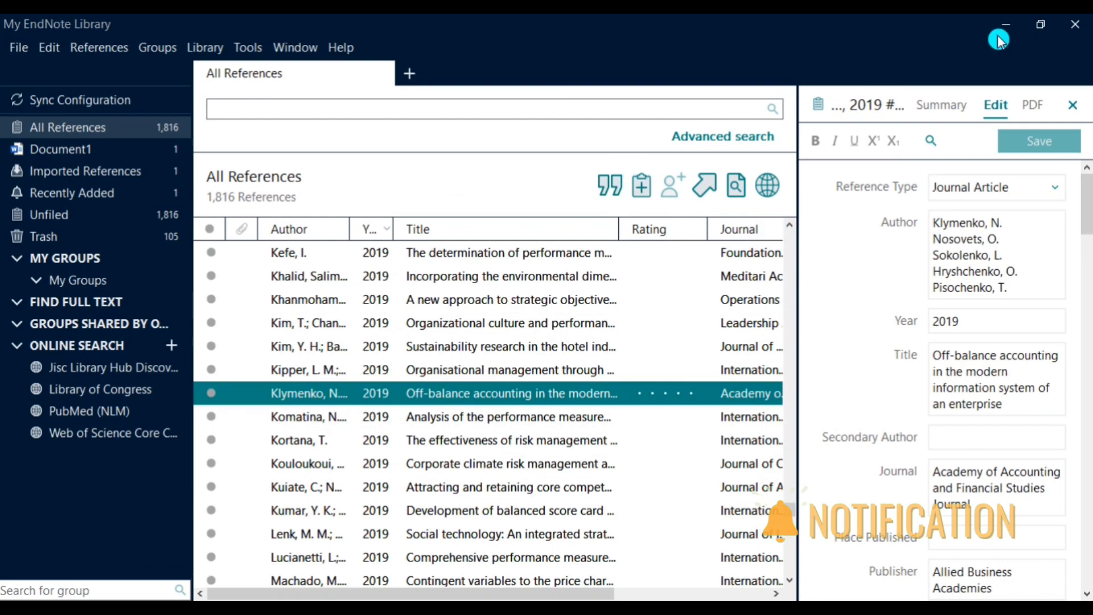
In Word, select the Klymenko citation and choose Select Another Style from the EndNote Style list.
{"action": "left_click", "coordinate": [1006, 24]}
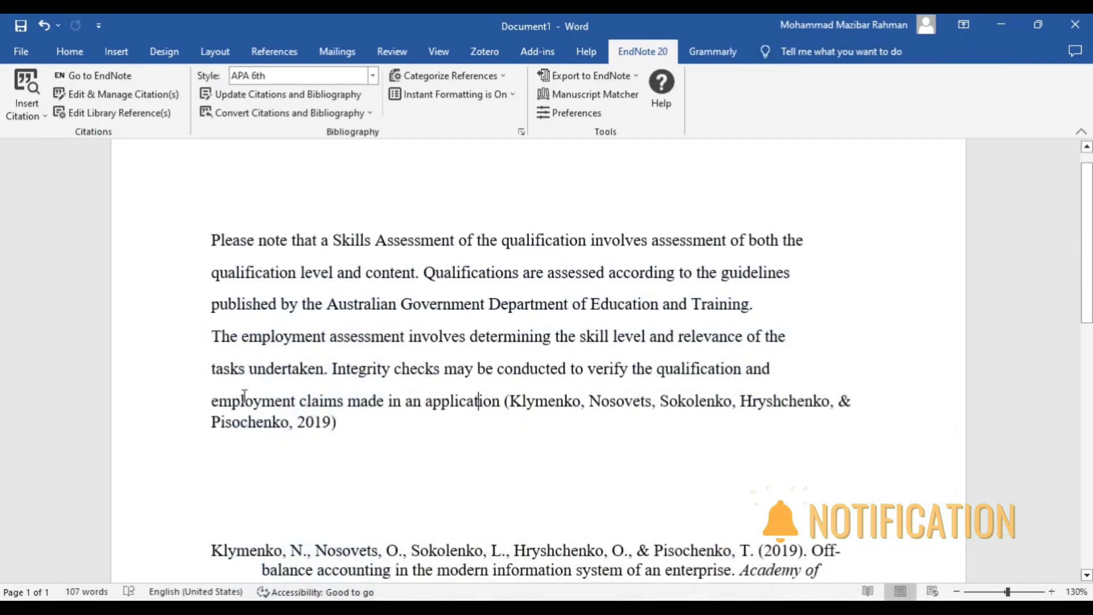
{"action": "left_click", "coordinate": [344, 424]}
{"action": "left_click", "coordinate": [547, 402]}
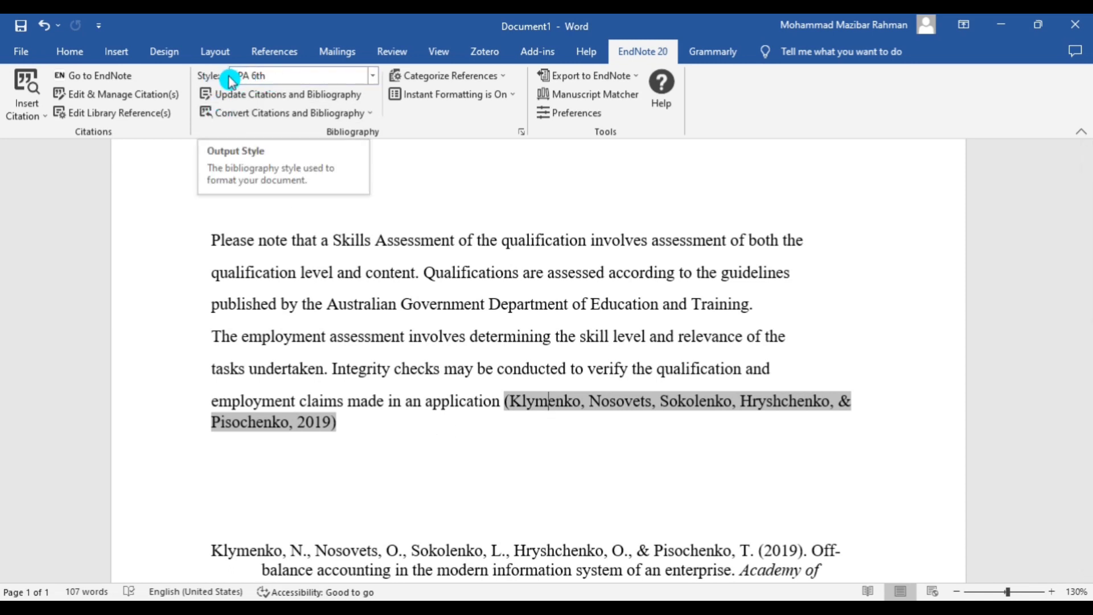
{"action": "left_click", "coordinate": [373, 79]}
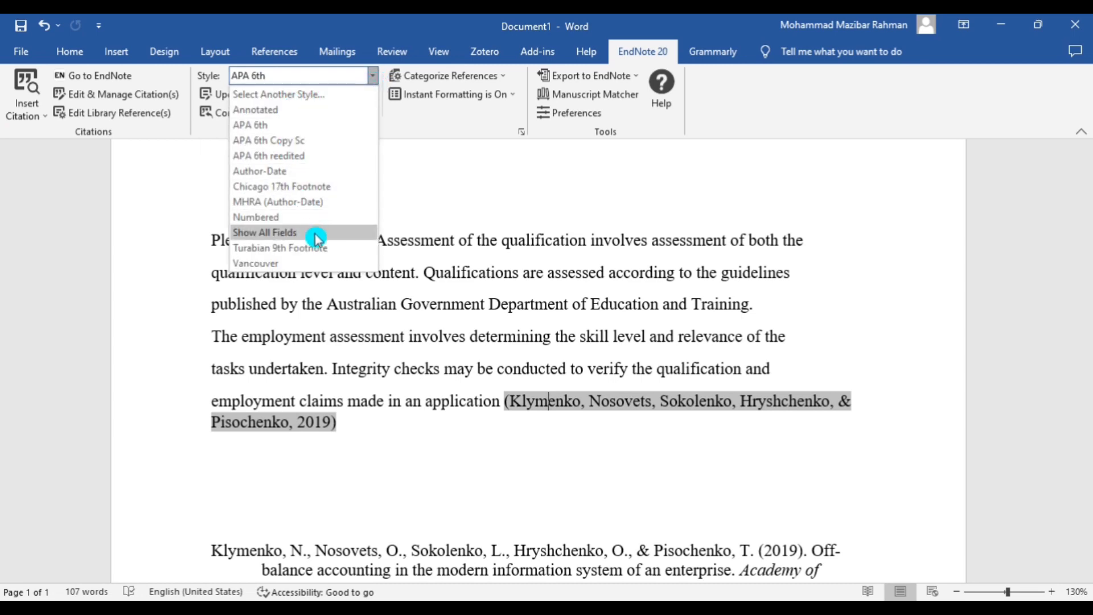
{"action": "left_click", "coordinate": [292, 94]}
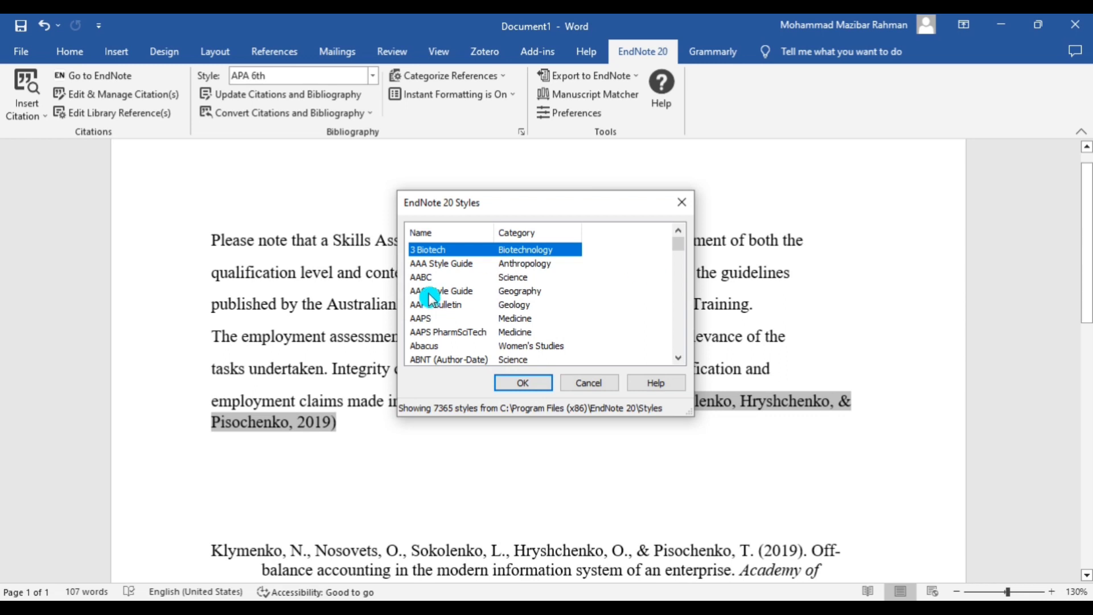
Scroll the EndNote styles list down to 'APA 6th my edit' and select it.
{"action": "scroll", "coordinate": [456, 275], "scroll_direction": "down", "scroll_amount": 3}
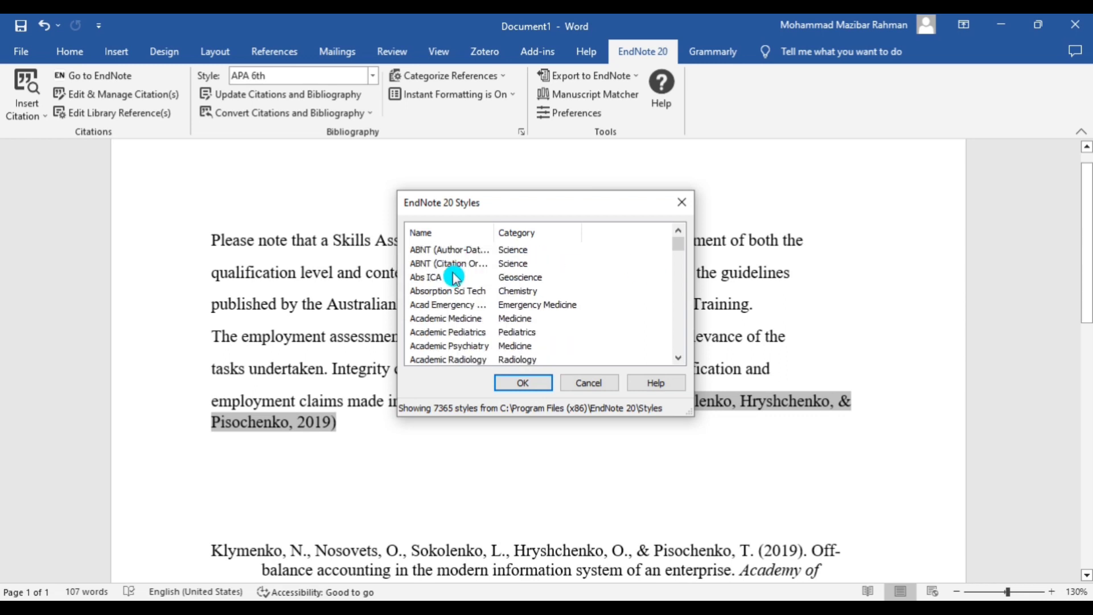
{"action": "scroll", "coordinate": [455, 277], "scroll_direction": "down", "scroll_amount": 6}
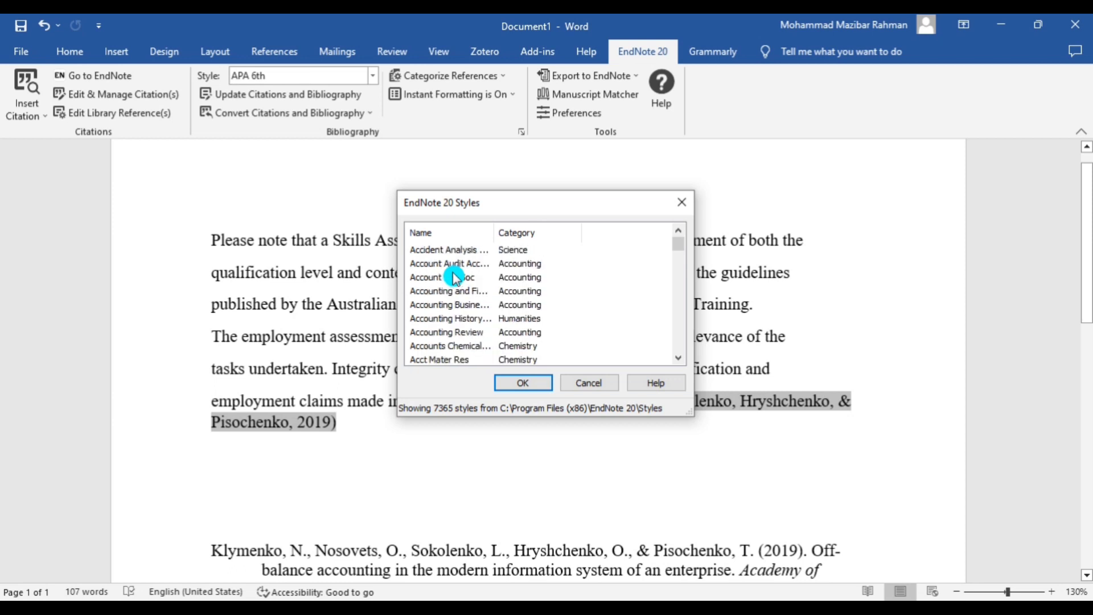
{"action": "scroll", "coordinate": [456, 277], "scroll_direction": "down", "scroll_amount": 10}
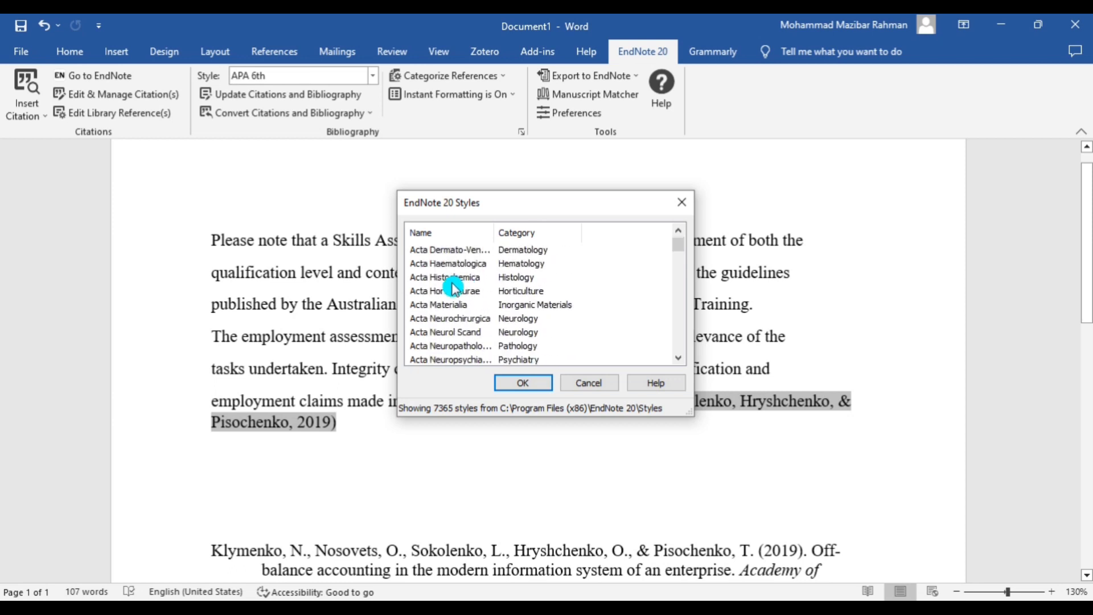
{"action": "scroll", "coordinate": [454, 290], "scroll_direction": "down", "scroll_amount": 10}
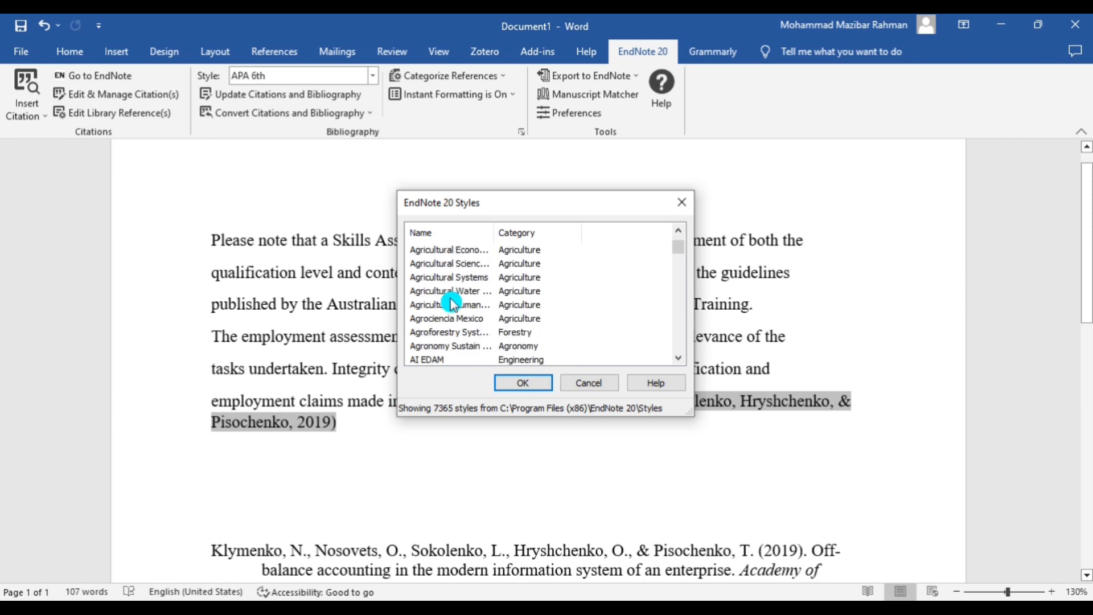
{"action": "scroll", "coordinate": [453, 304], "scroll_direction": "down", "scroll_amount": 10}
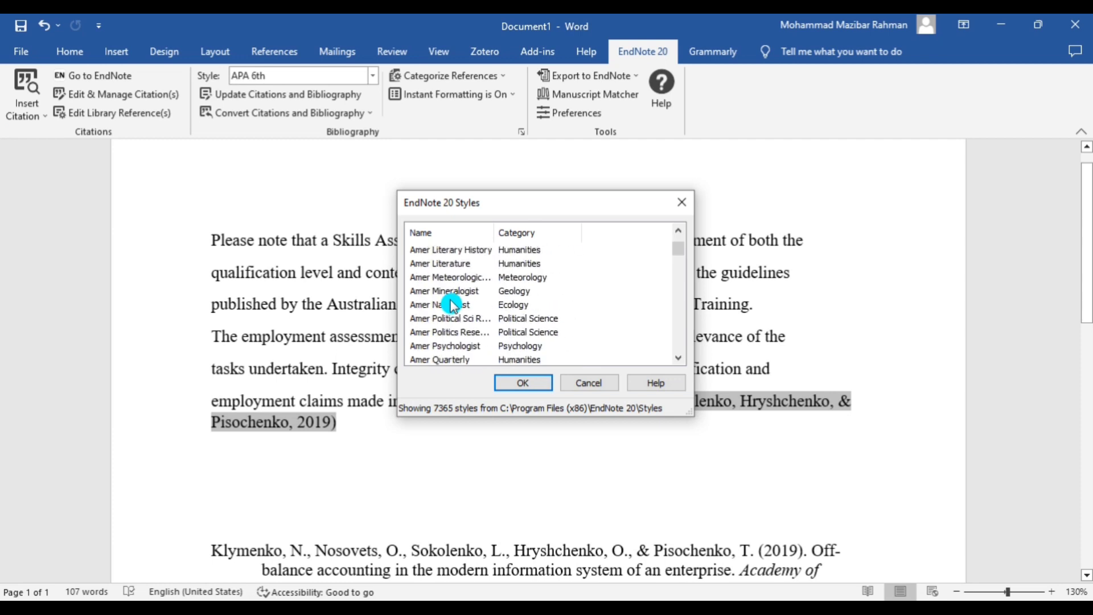
{"action": "scroll", "coordinate": [452, 305], "scroll_direction": "down", "scroll_amount": 15}
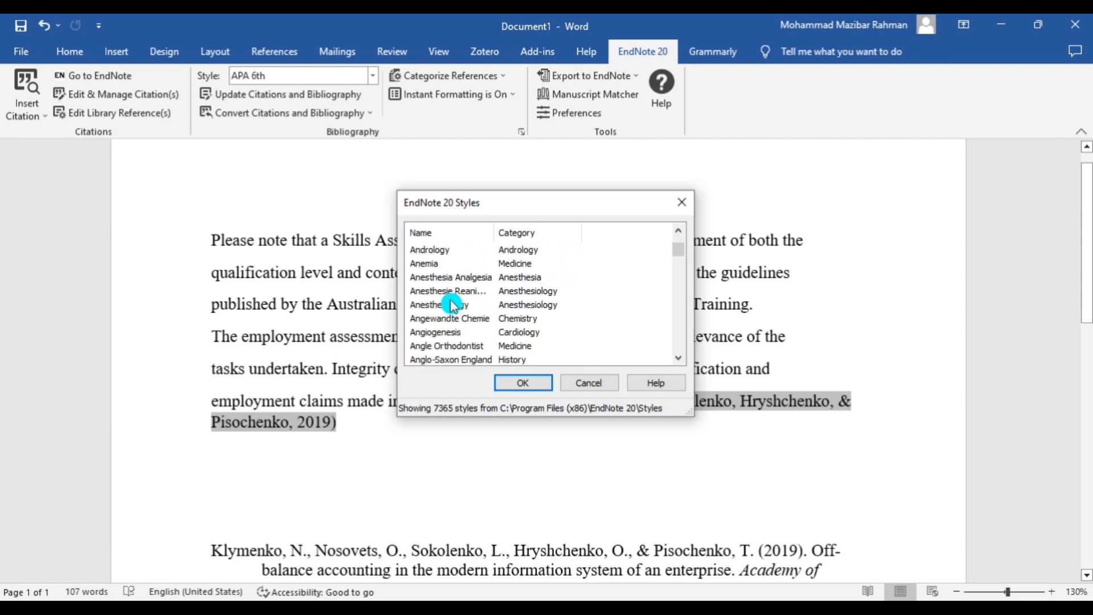
{"action": "scroll", "coordinate": [452, 305], "scroll_direction": "down", "scroll_amount": 15}
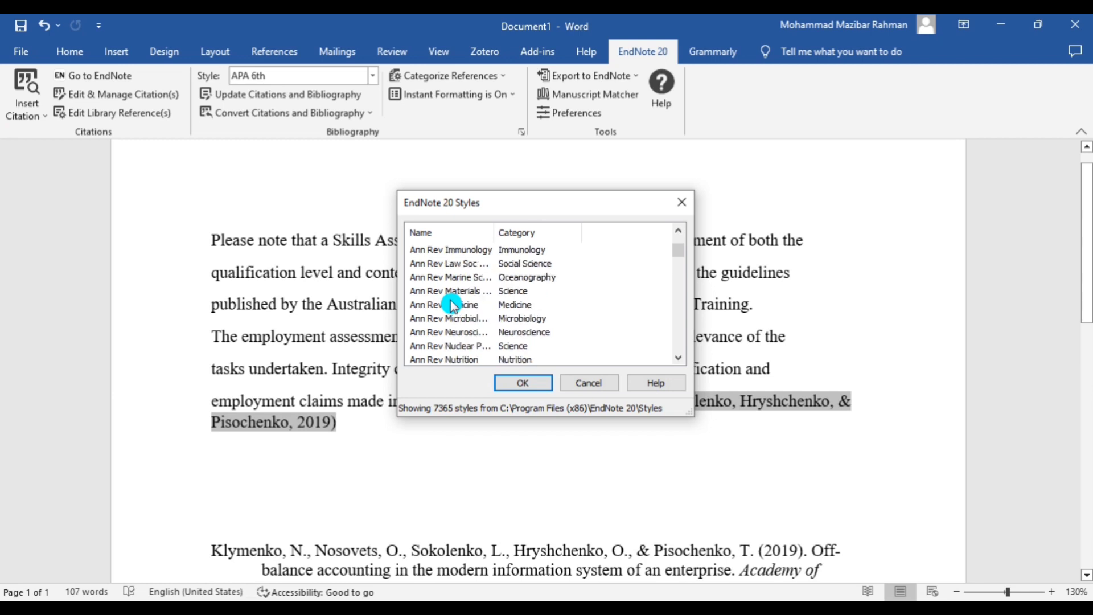
{"action": "scroll", "coordinate": [452, 306], "scroll_direction": "down", "scroll_amount": 12}
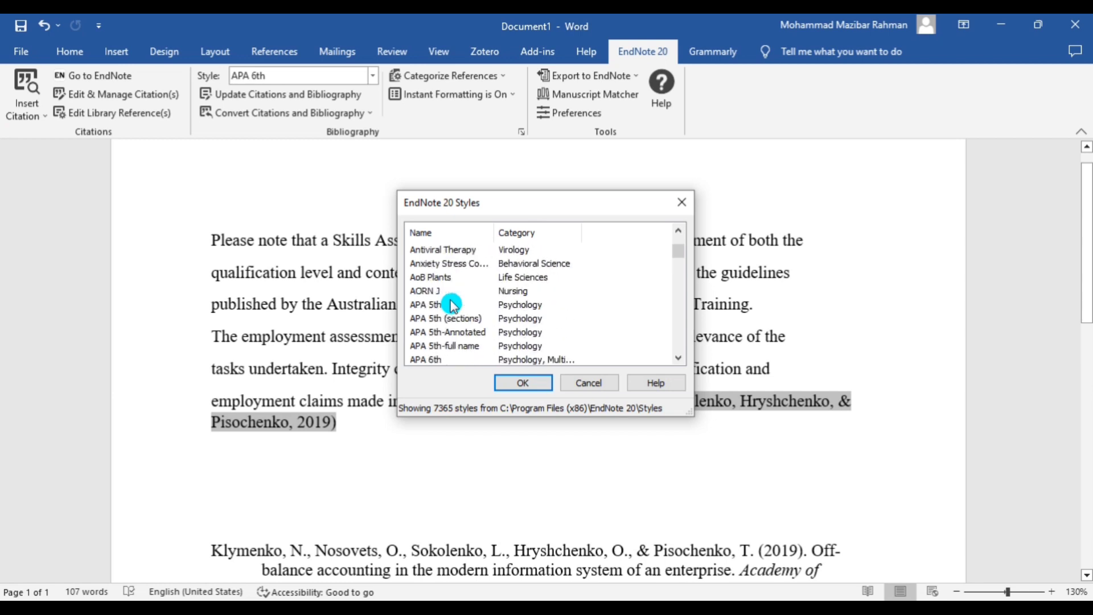
{"action": "scroll", "coordinate": [440, 312], "scroll_direction": "up", "scroll_amount": 2}
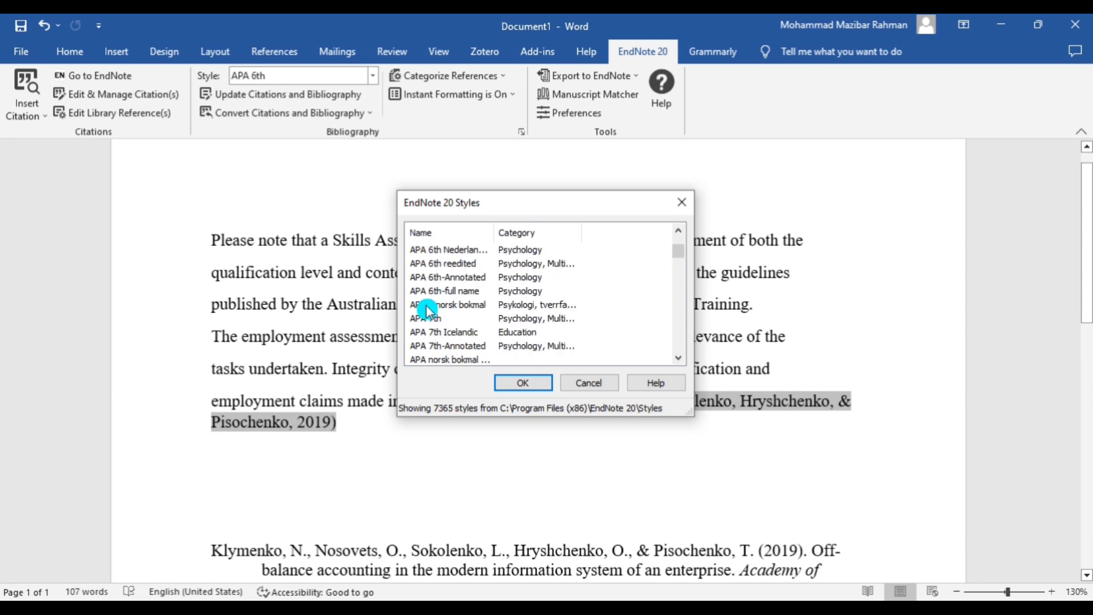
{"action": "scroll", "coordinate": [440, 309], "scroll_direction": "up", "scroll_amount": 1}
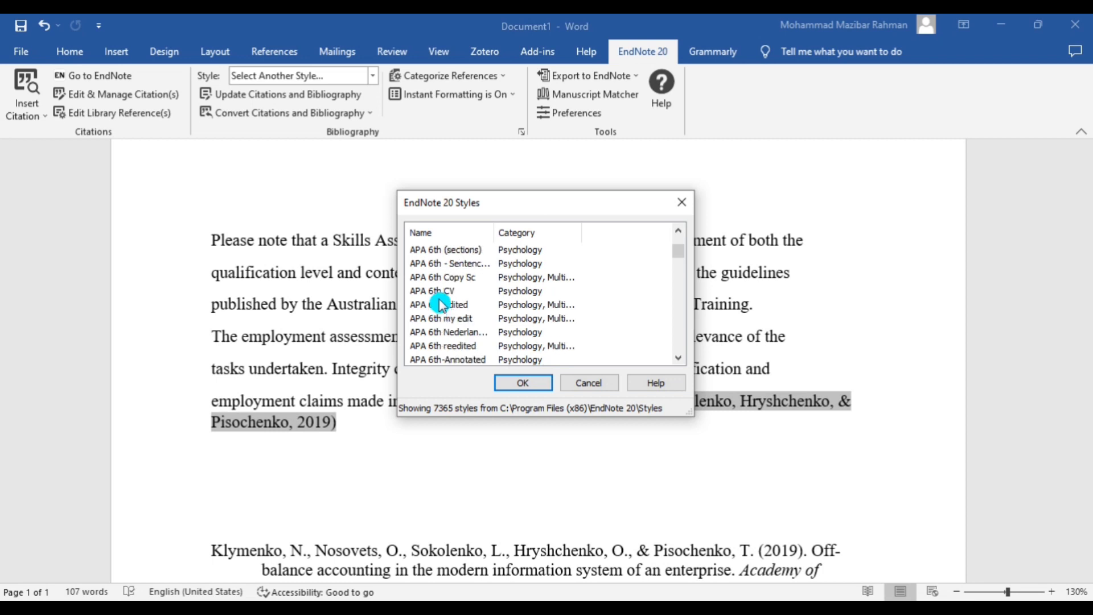
{"action": "left_click", "coordinate": [436, 319]}
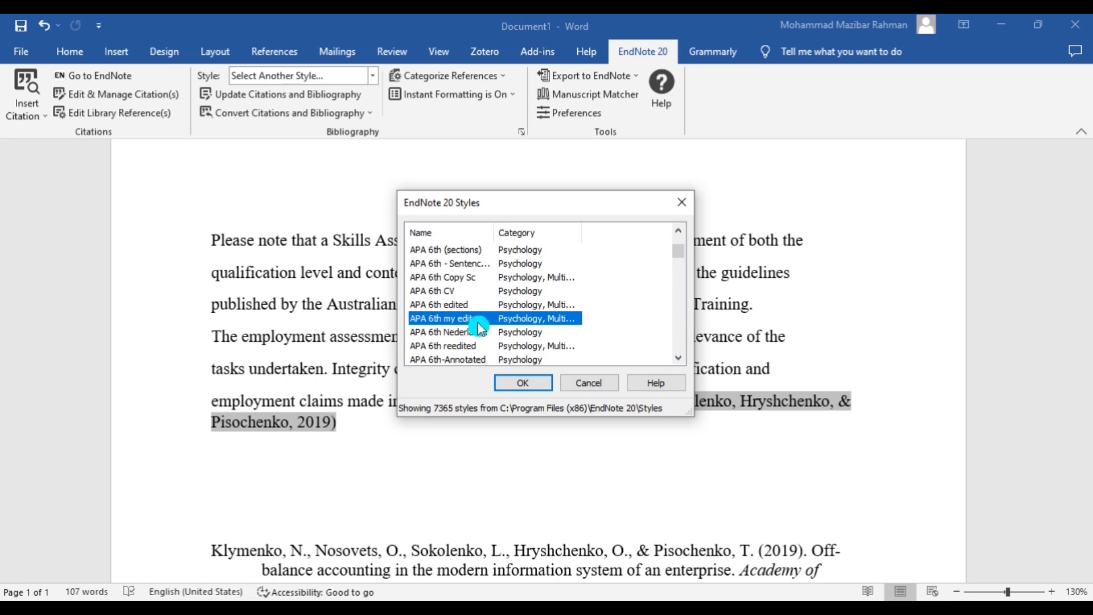
Apply the style and check the citation now reads (Klymenko et al., 2019) above its reference entry.
{"action": "left_click", "coordinate": [514, 383]}
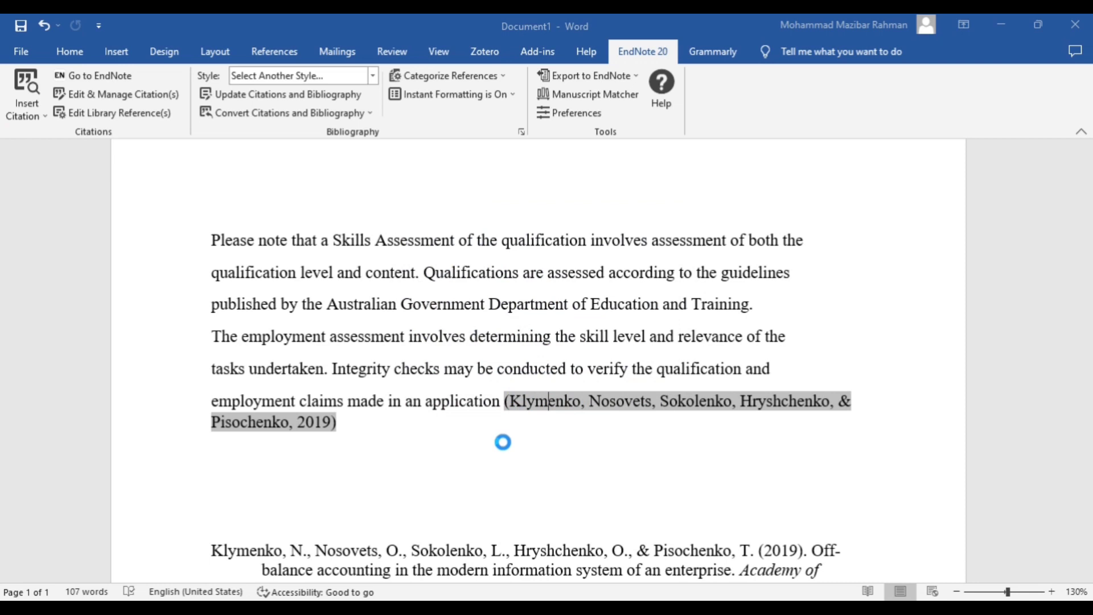
{"action": "left_click", "coordinate": [669, 417]}
{"action": "left_click_drag", "start_coordinate": [635, 409], "coordinate": [506, 405]}
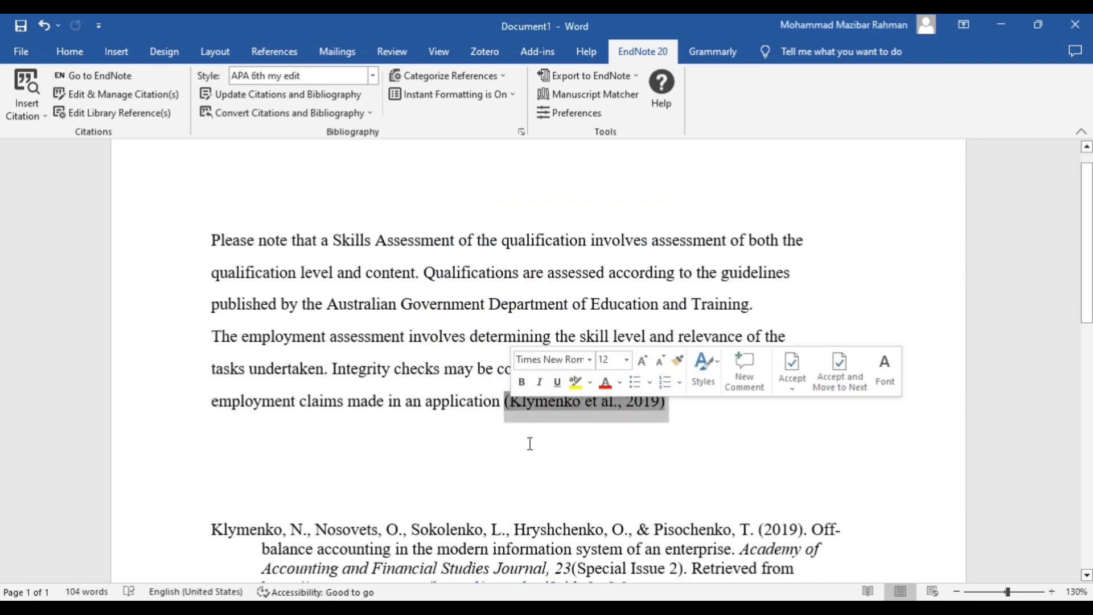
{"action": "left_click", "coordinate": [708, 448]}
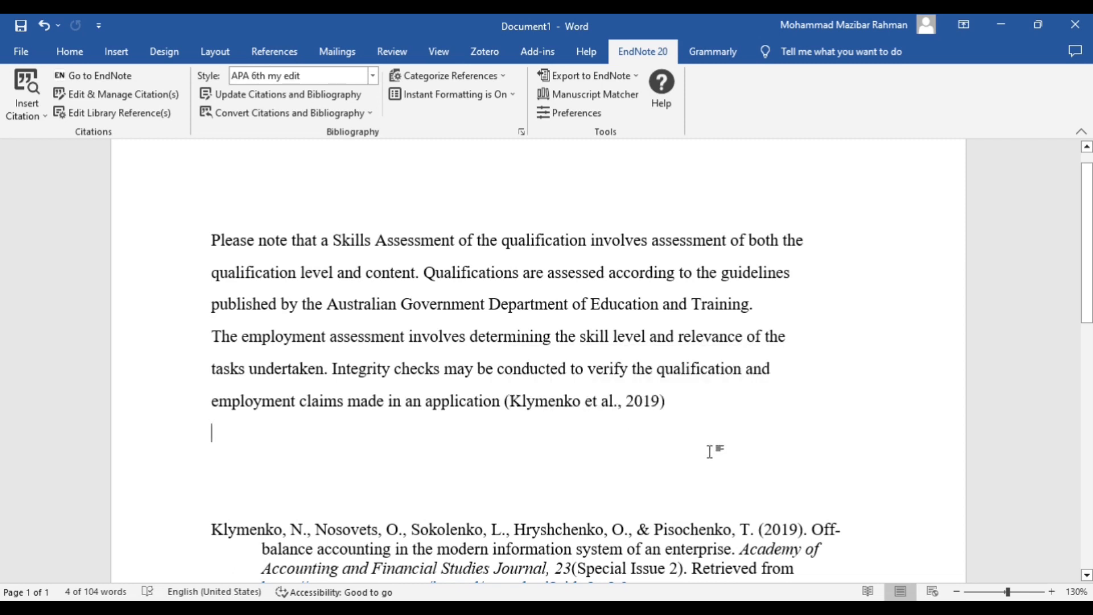
{"action": "scroll", "coordinate": [671, 452], "scroll_direction": "down", "scroll_amount": 2}
{"action": "scroll", "coordinate": [672, 451], "scroll_direction": "up", "scroll_amount": 2}
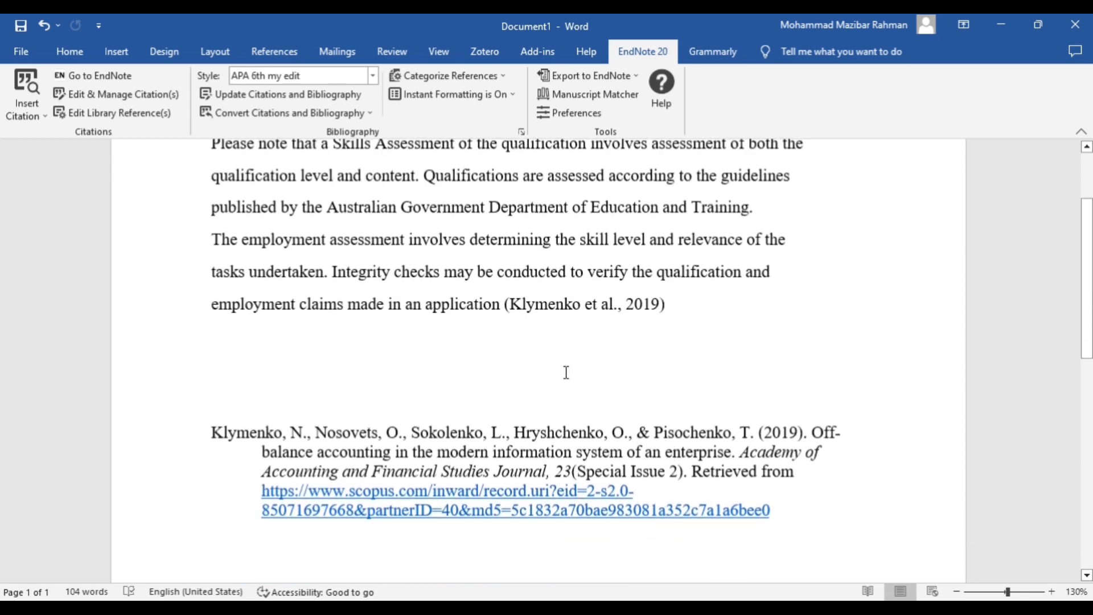